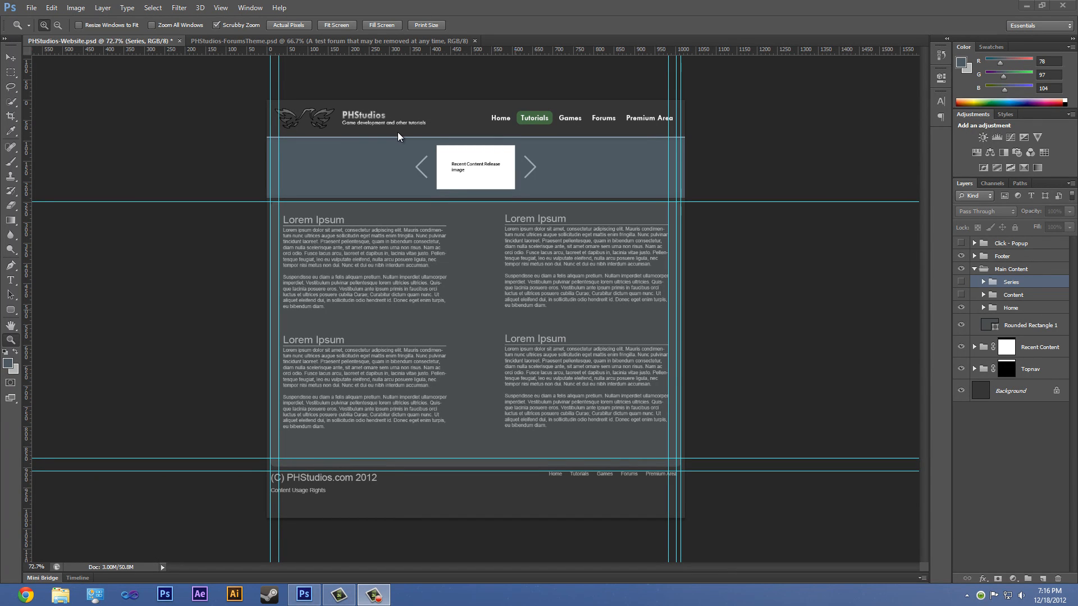
- Open PHStudios-ForumsTheme.psd and examine the forum header and test category at 100%
left_click(292, 41)
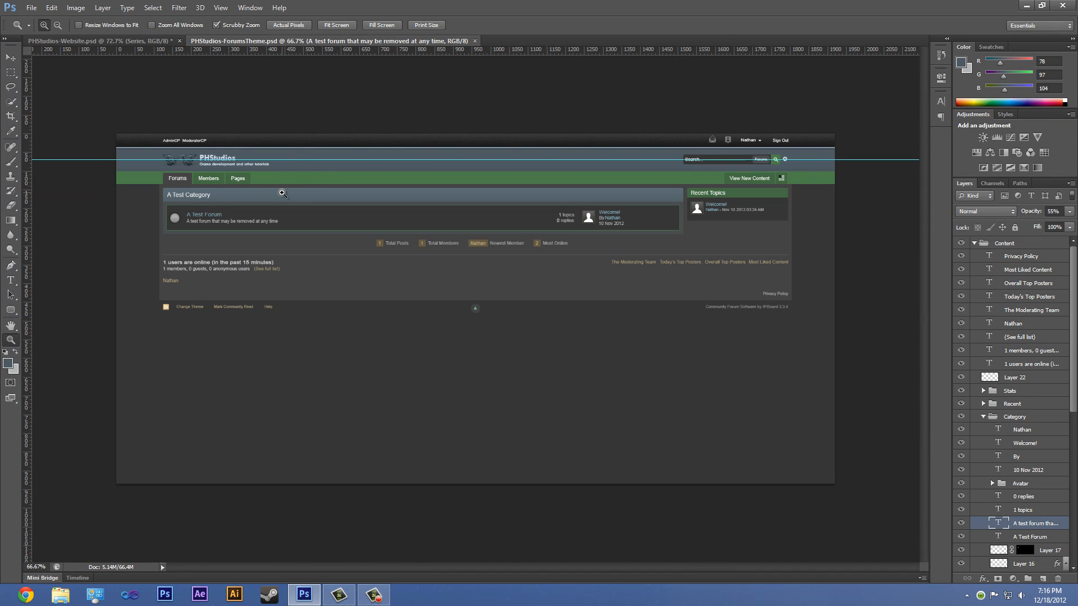
key("ctrl+plus")
left_click_drag(353, 195, 527, 268)
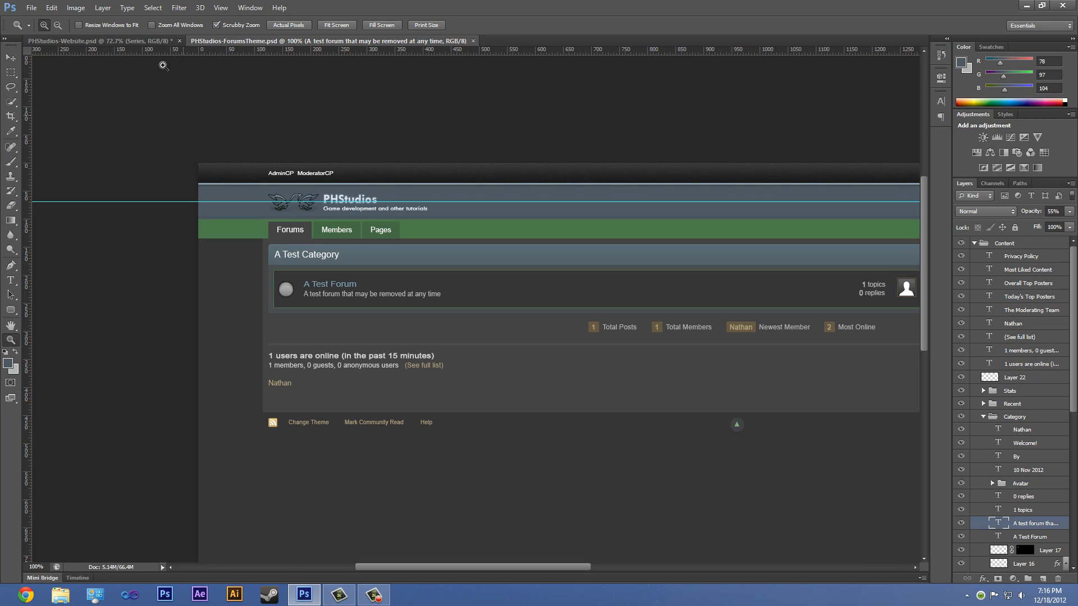
- View the Tutorials popup mockup in the full-screen image viewer and return to PHStudios-Website.psd in Photoshop
left_click(134, 41)
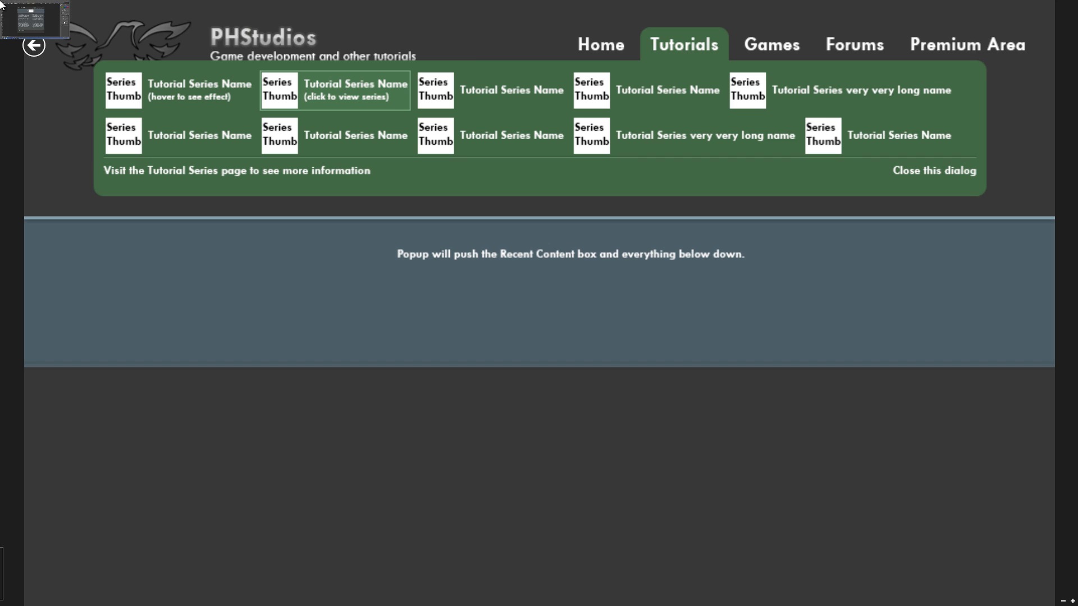
left_click(2, 4)
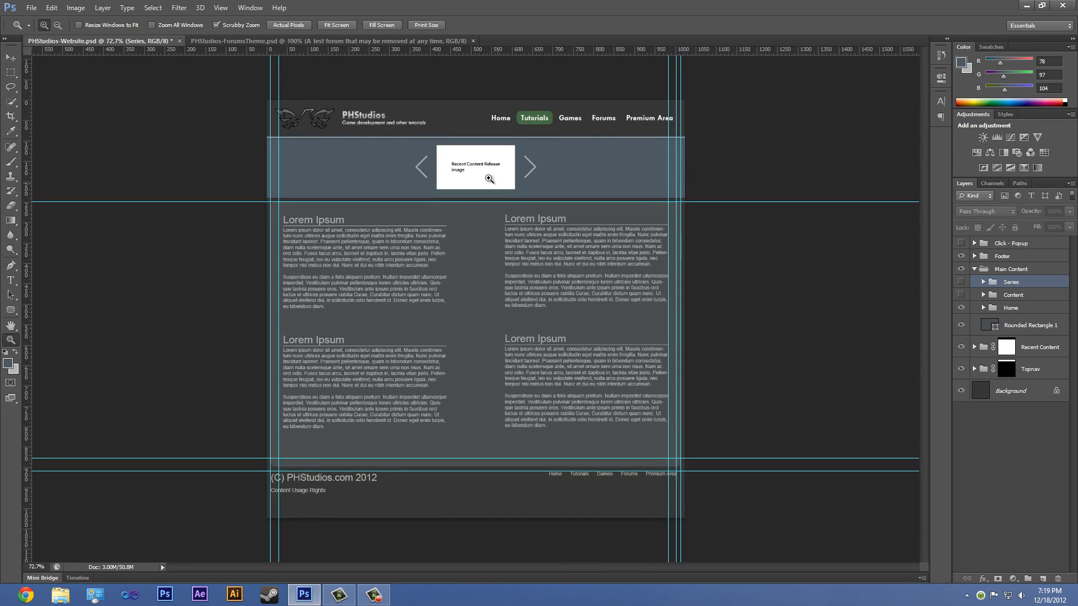
- Examine the Recent Content slider with its release image and arrows up close
left_click_drag(497, 183, 517, 207)
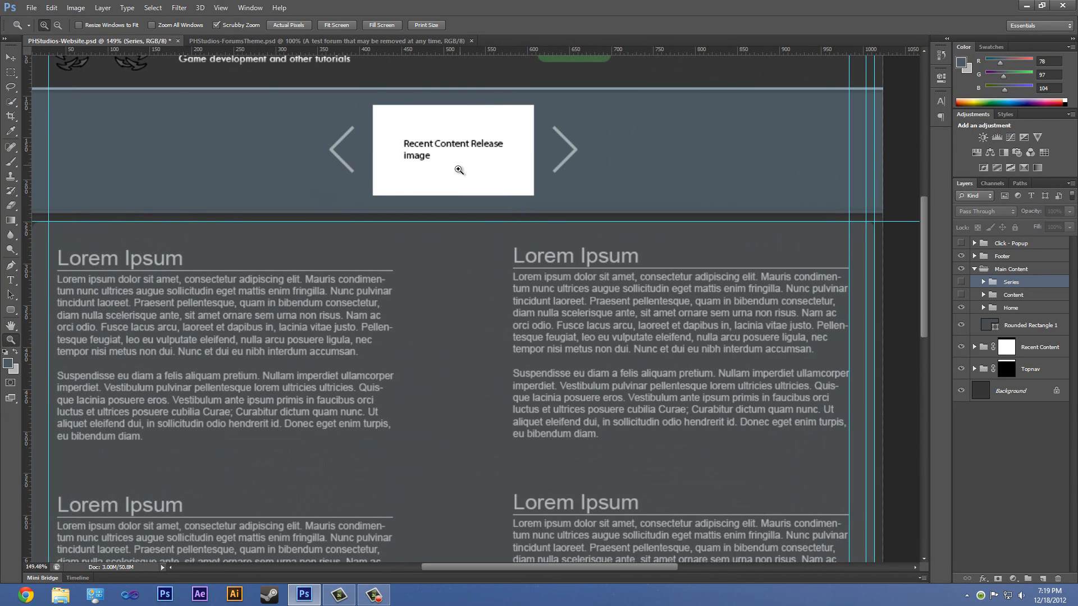
scroll(458, 169, "up", 2)
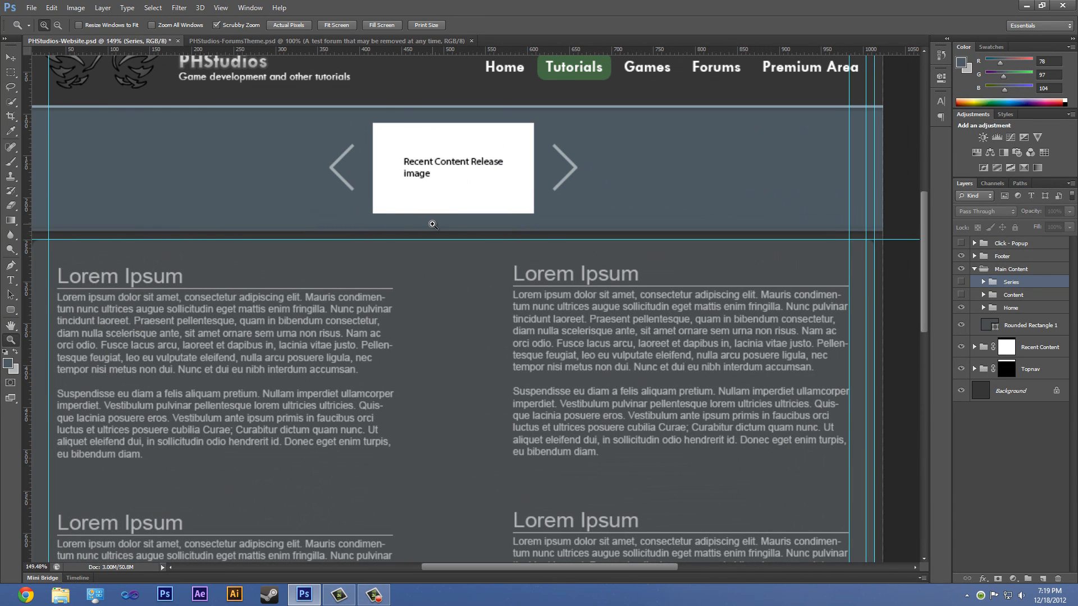
left_click(575, 168)
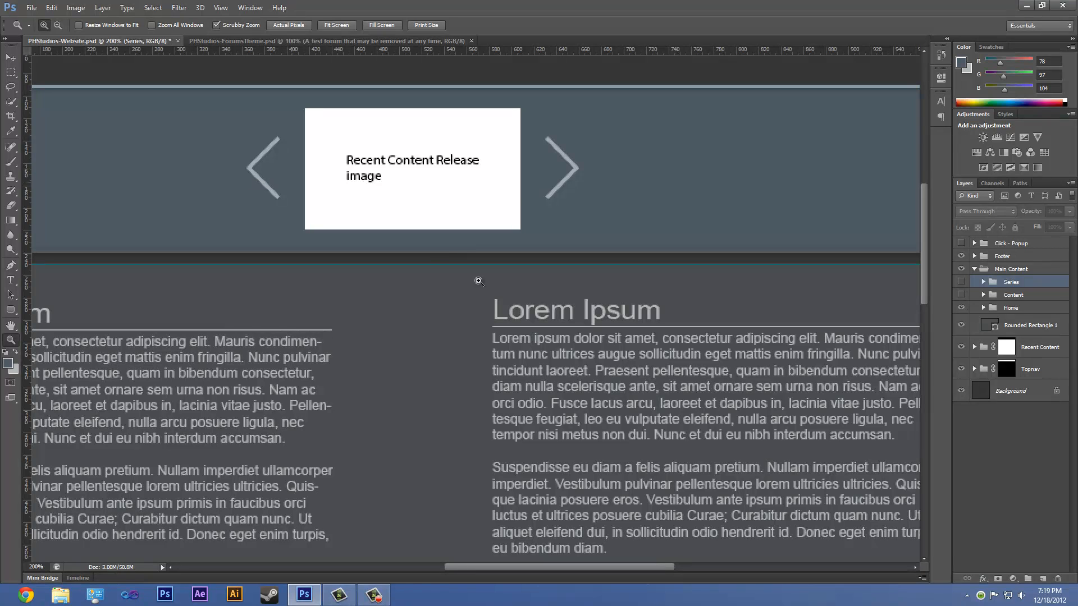
scroll(493, 323, "down", 2)
scroll(493, 324, "up", 2)
left_click(493, 323, "alt")
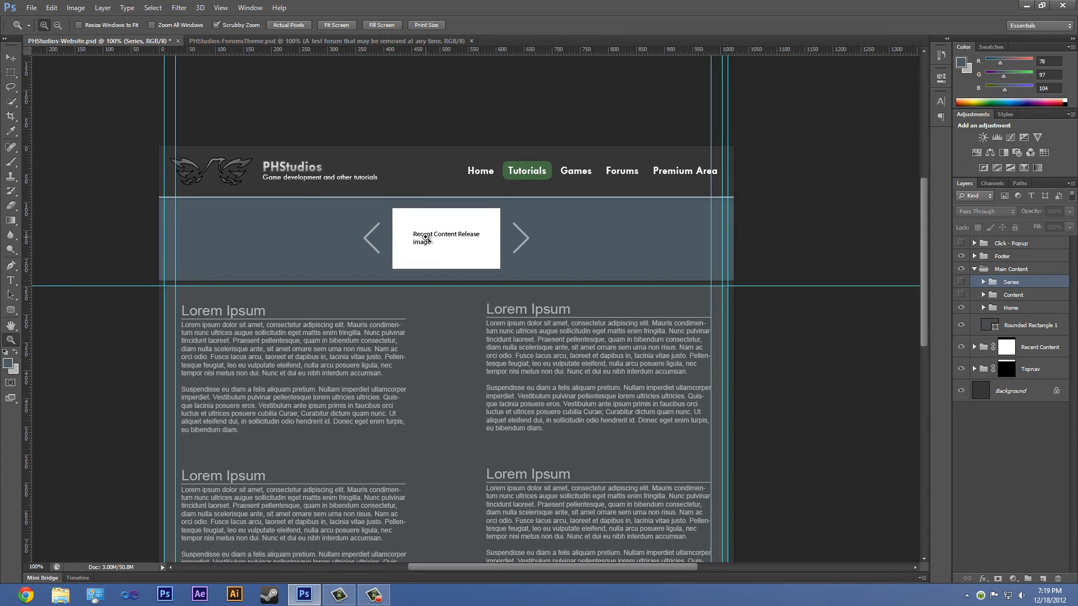
- Examine the search box, Recent Topics block and footer links in PHStudios-ForumsTheme.psd, and return to PHStudios-Website.psd
left_click(403, 41)
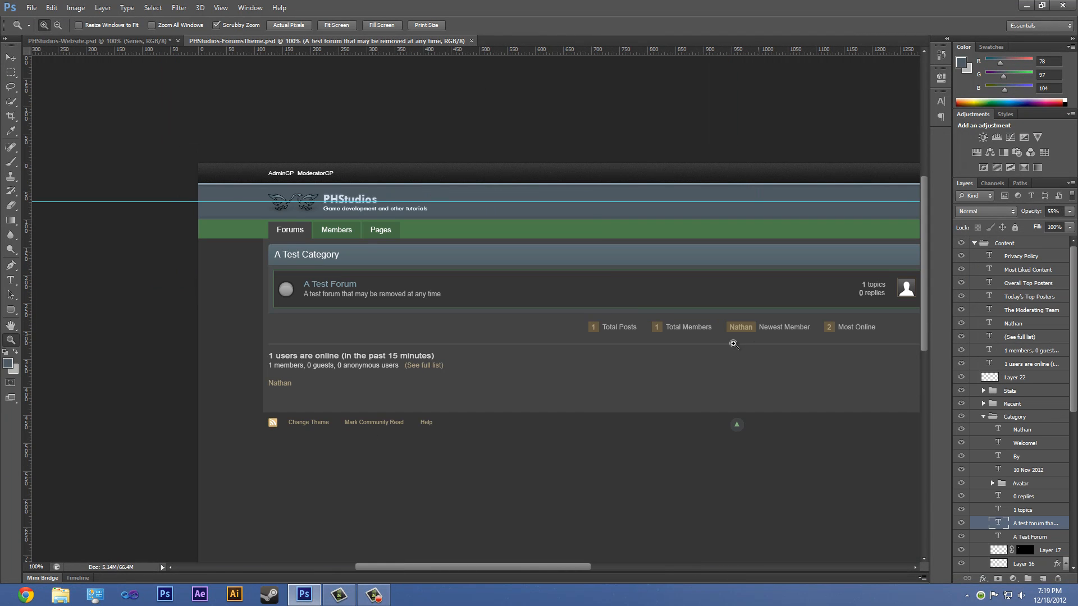
left_click_drag(778, 416, 396, 312)
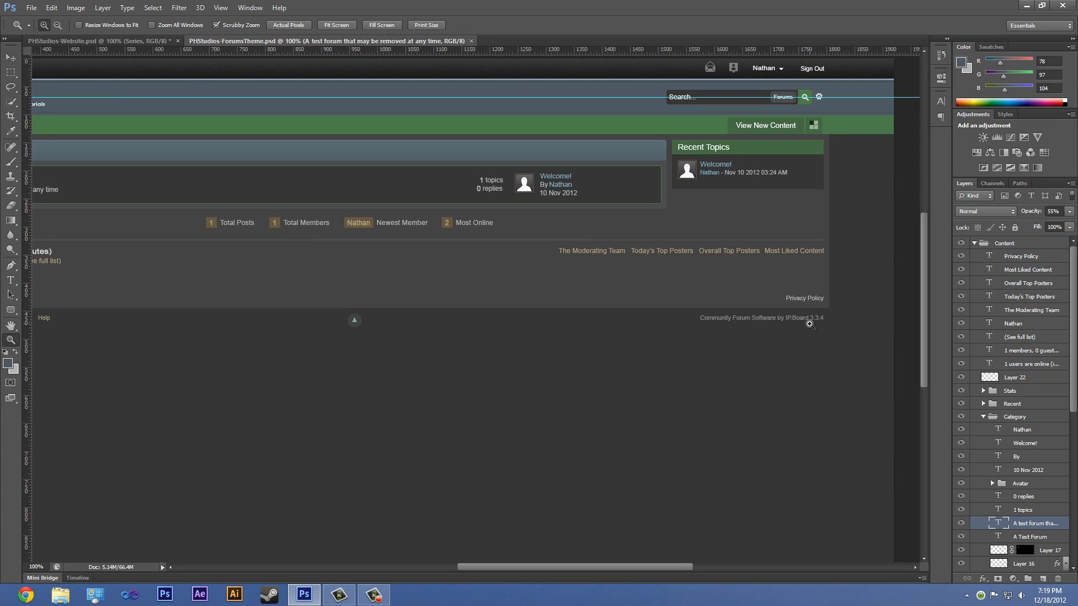
left_click(64, 41)
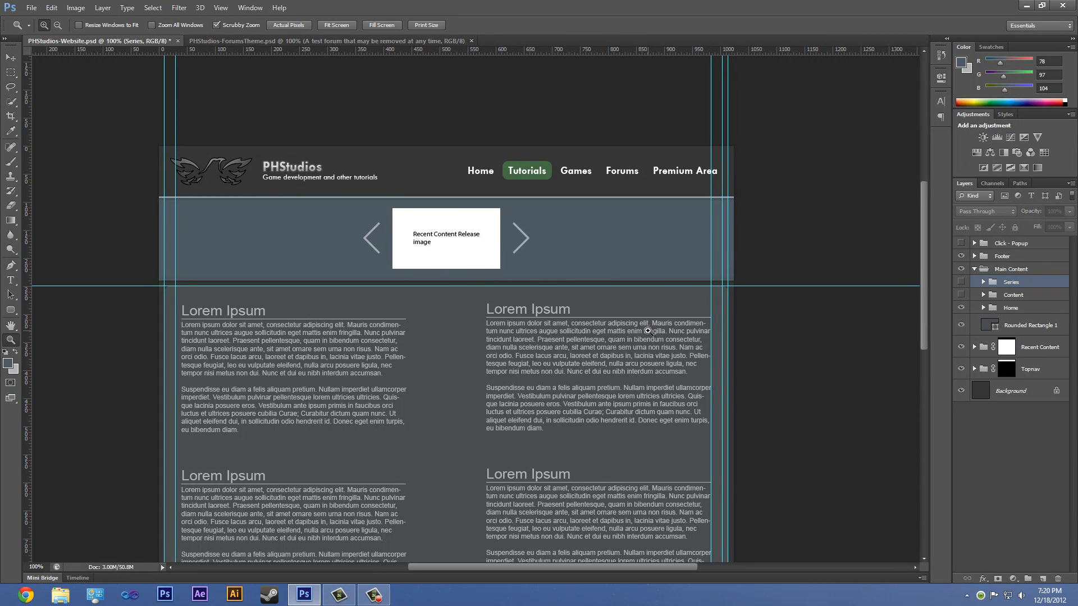
- Examine the home page layout from the top navigation and Lorem Ipsum blocks down to the footer
scroll(648, 331, "down", 3)
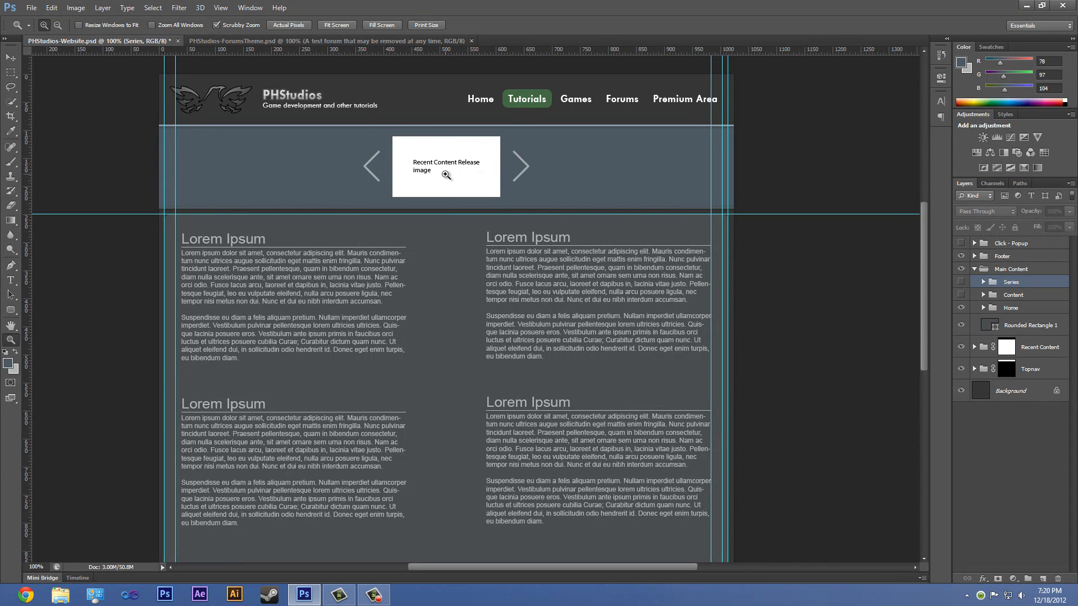
scroll(453, 217, "down", 3)
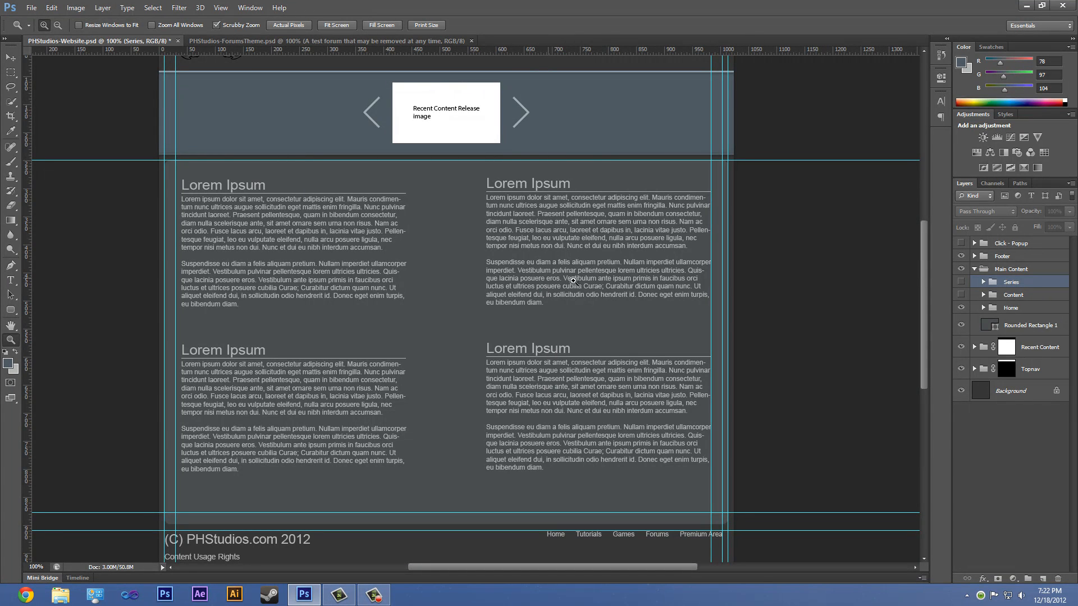
scroll(438, 309, "down", 3)
scroll(438, 310, "down", 2)
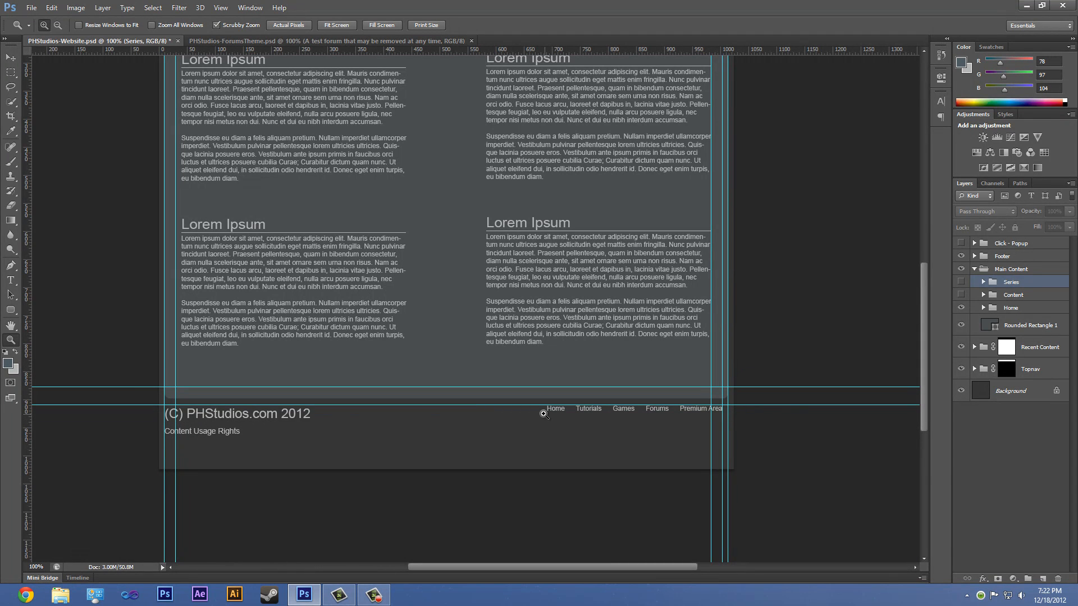
scroll(564, 430, "up", 5)
scroll(569, 434, "up", 2)
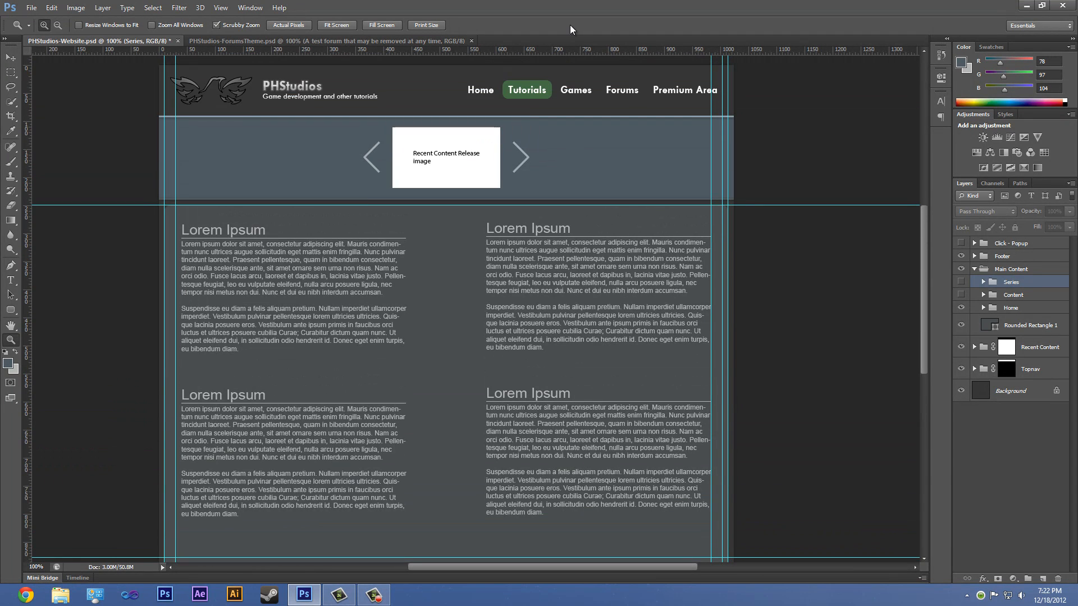
scroll(571, 444, "down", 4)
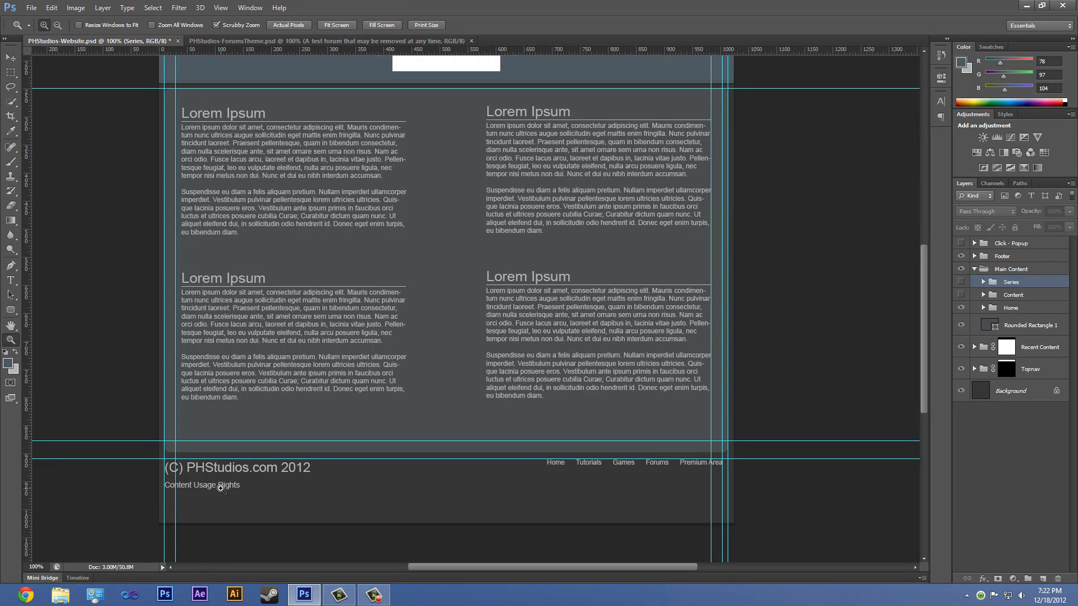
scroll(221, 489, "up", 2)
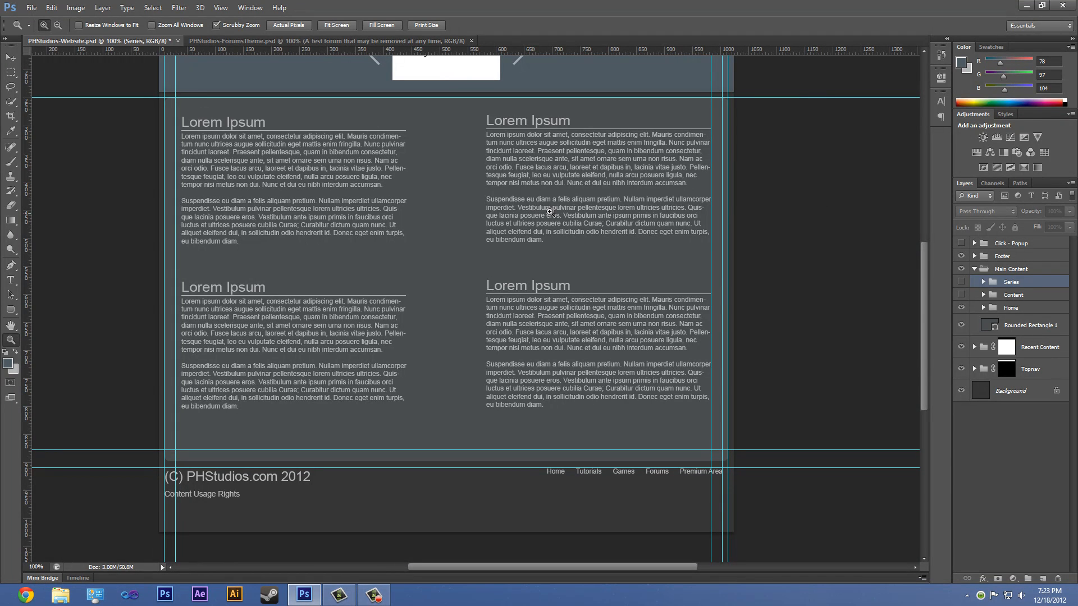
- Hide the Home layer group and inspect the empty main content area
left_click(962, 308)
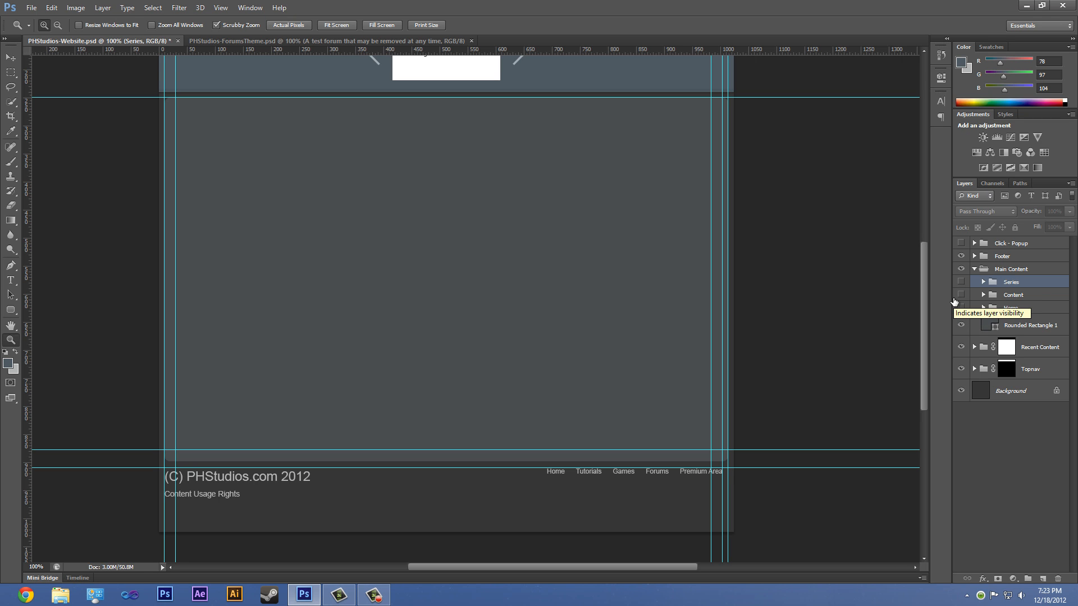
scroll(386, 335, "up", 3)
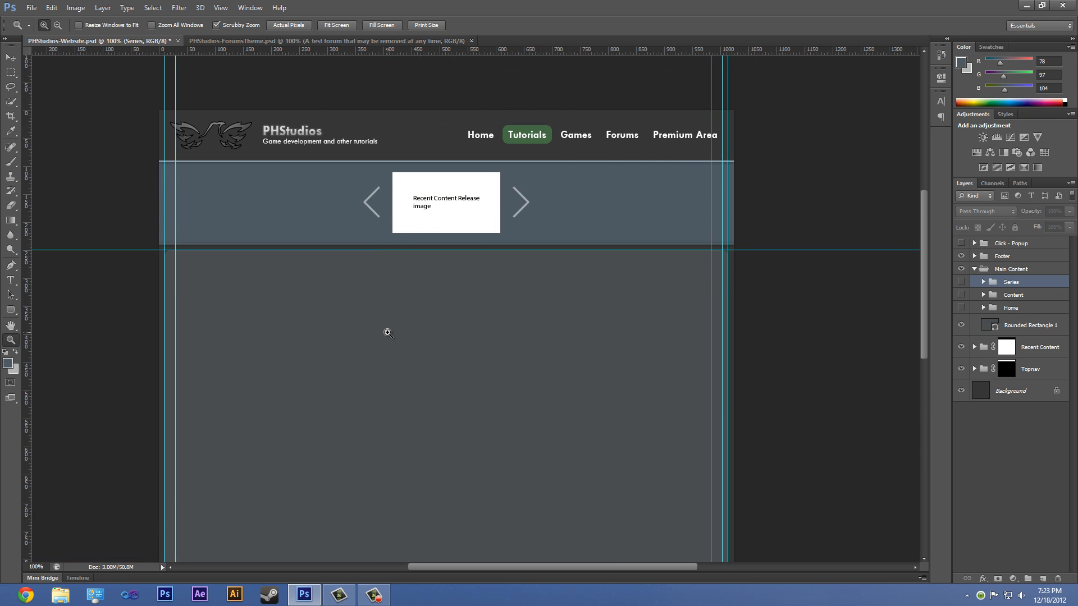
scroll(388, 331, "down", 3)
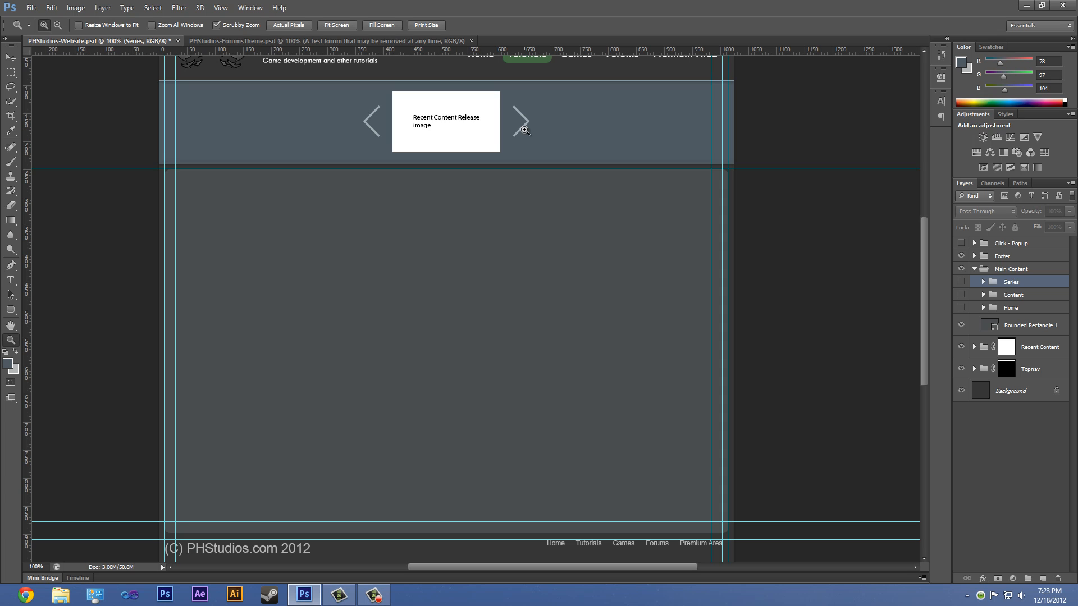
scroll(438, 409, "up", 2)
scroll(434, 418, "down", 1)
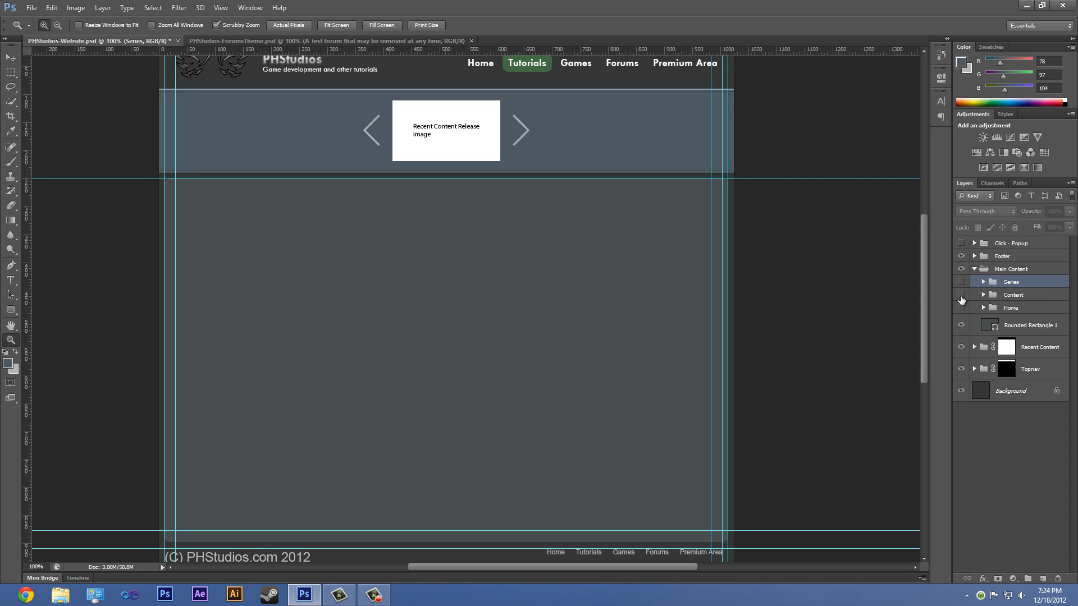
- Show the Content layer group and clear all guides to present the content page layout
left_click(961, 295)
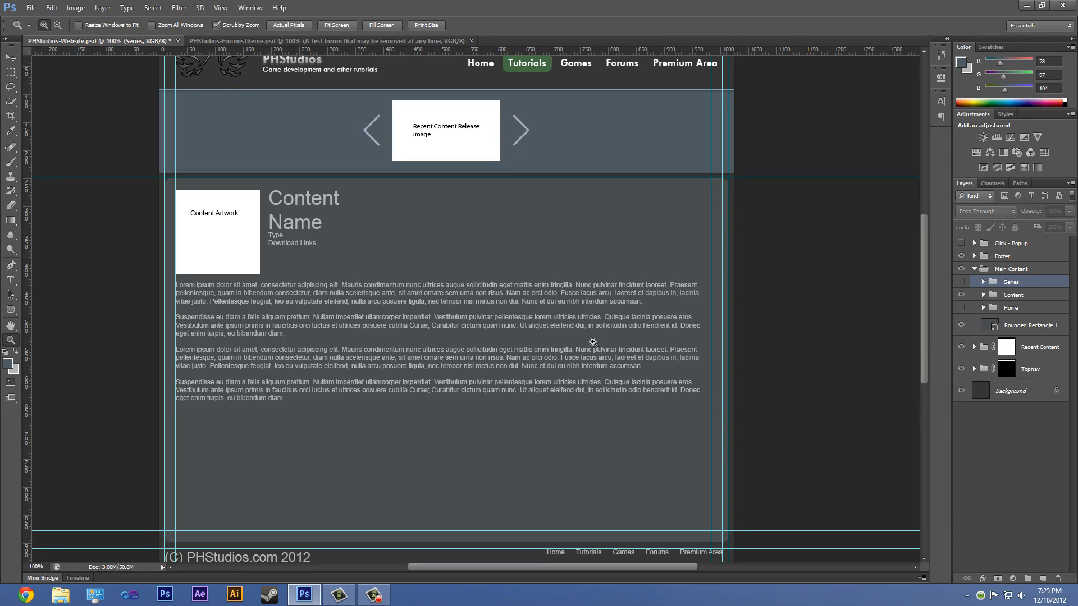
left_click(218, 8)
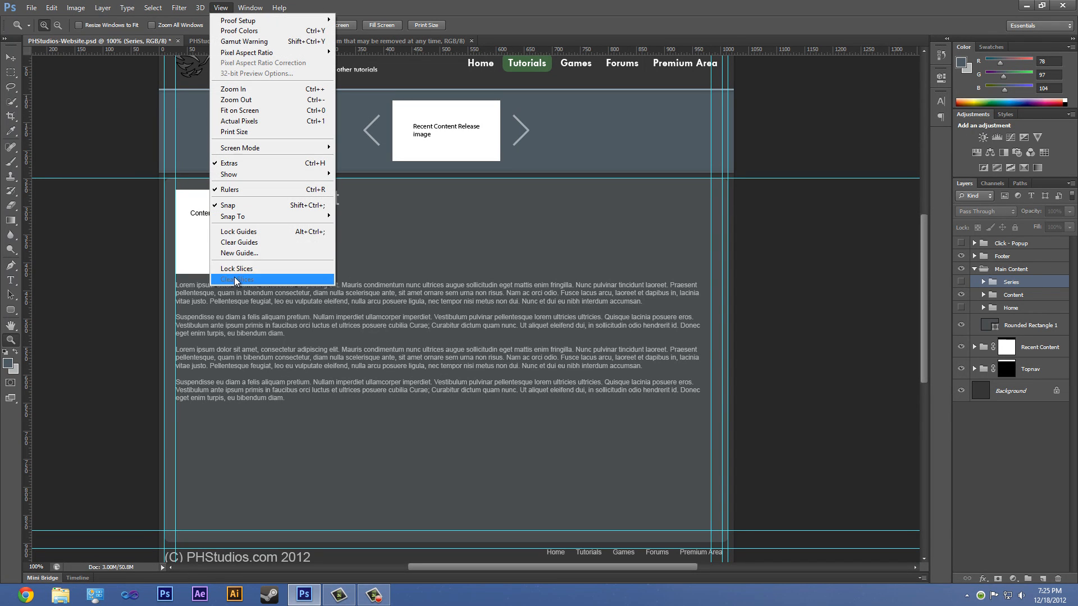
left_click(240, 248)
scroll(486, 375, "down", 3)
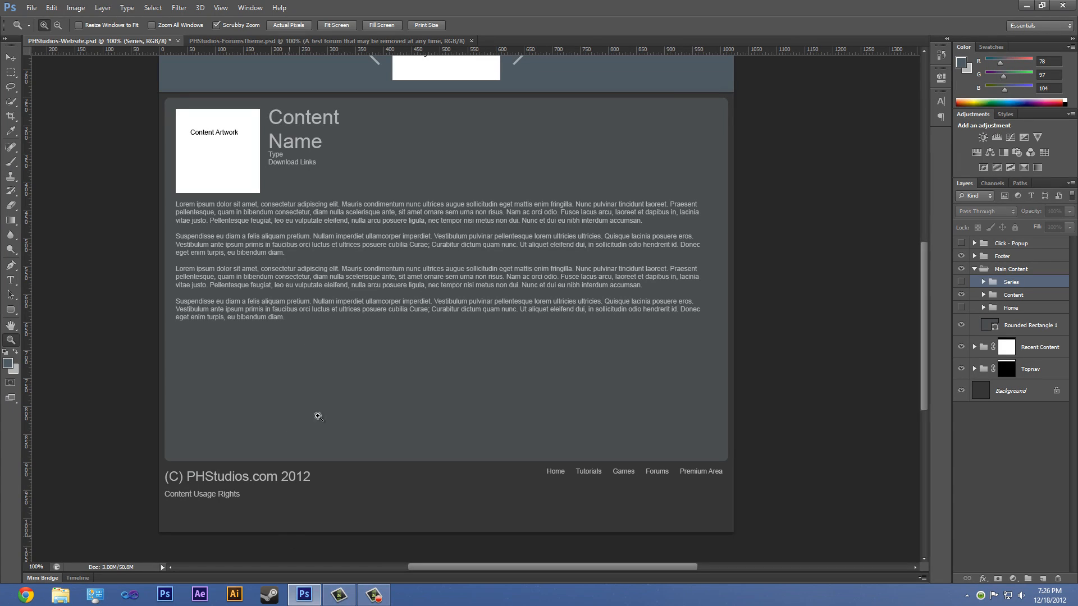
scroll(353, 514, "down", 3)
scroll(356, 510, "down", 4)
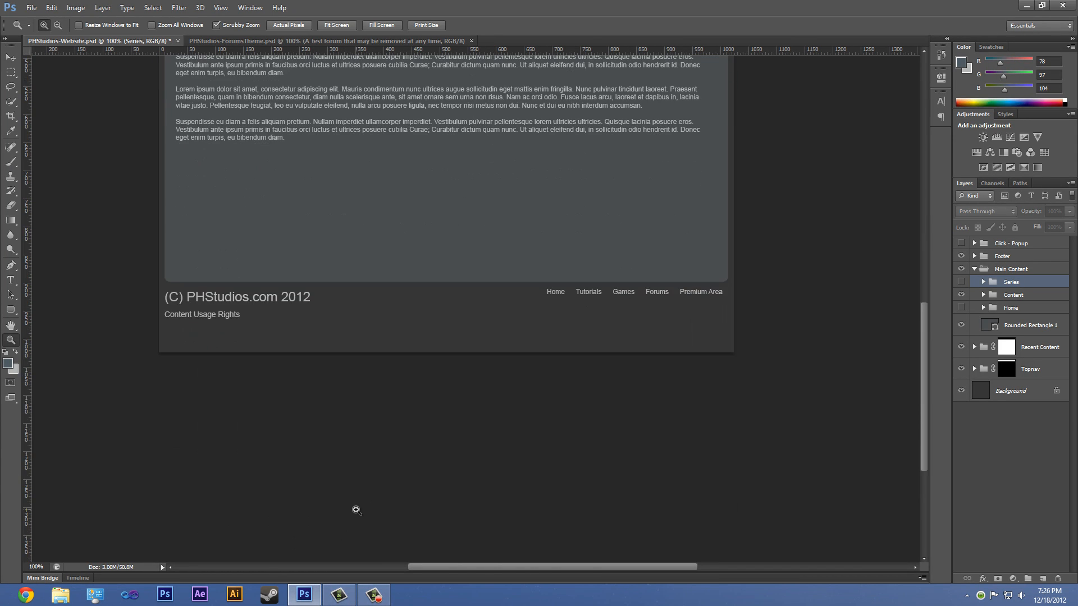
scroll(356, 510, "up", 7)
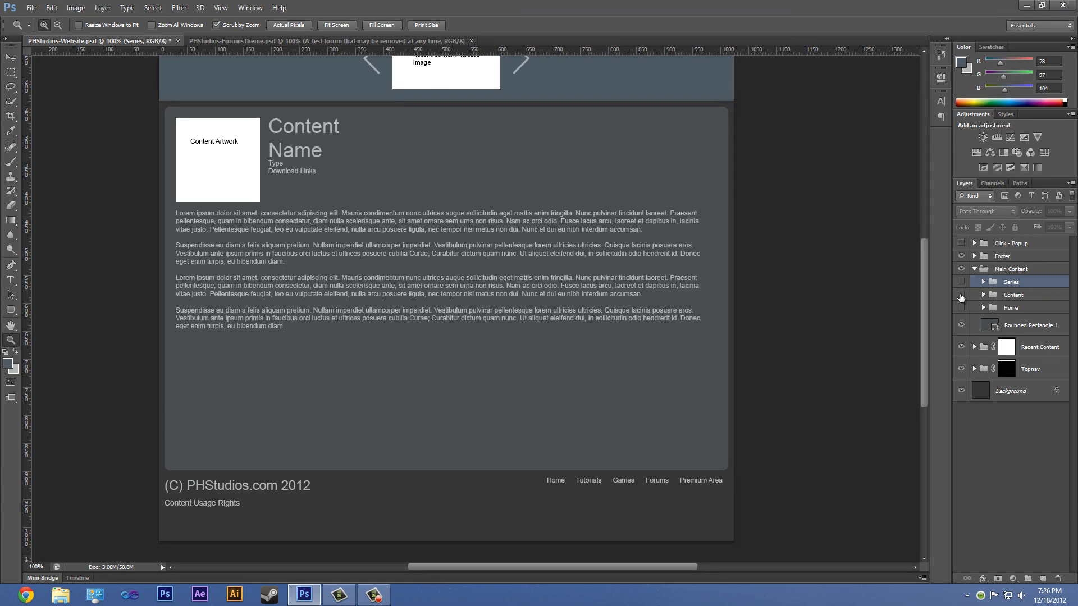
- Hide the Content layer group and look once more at the Tutorials popup mockup in the image viewer
left_click(961, 295)
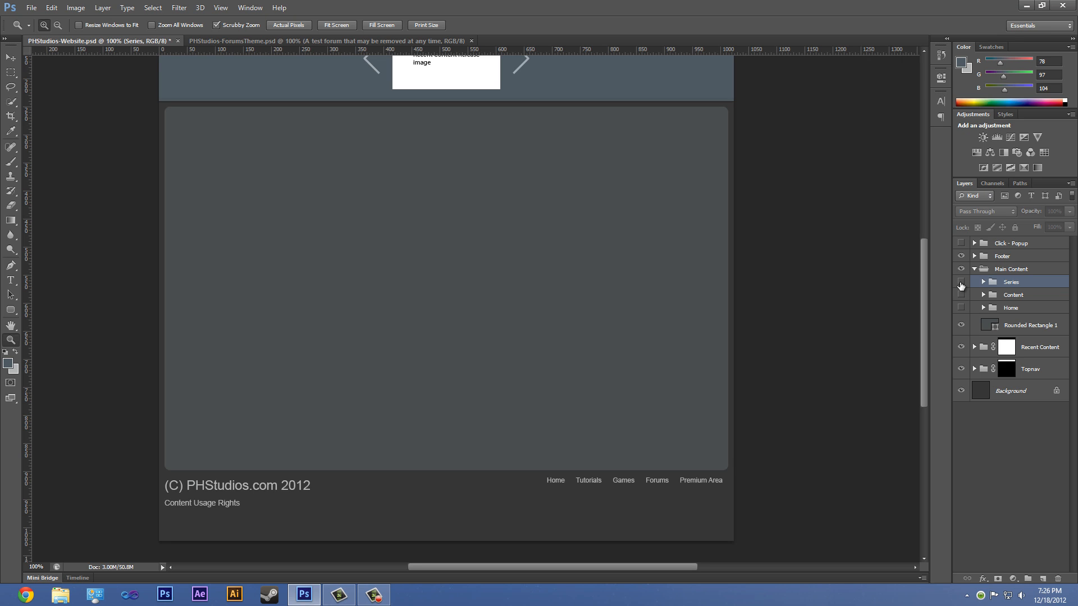
scroll(734, 277, "up", 5)
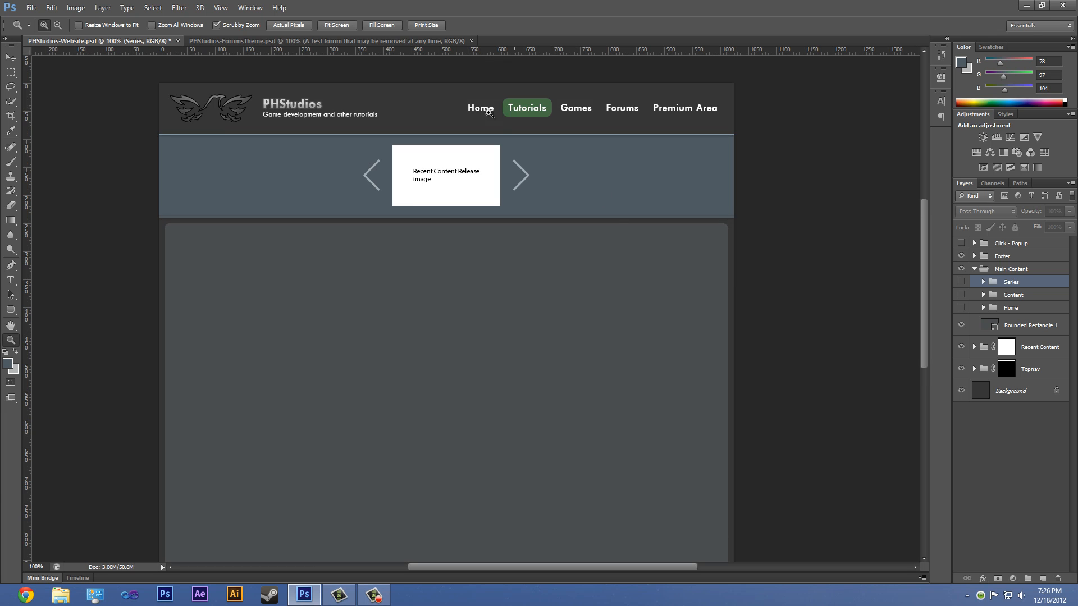
left_click(16, 4)
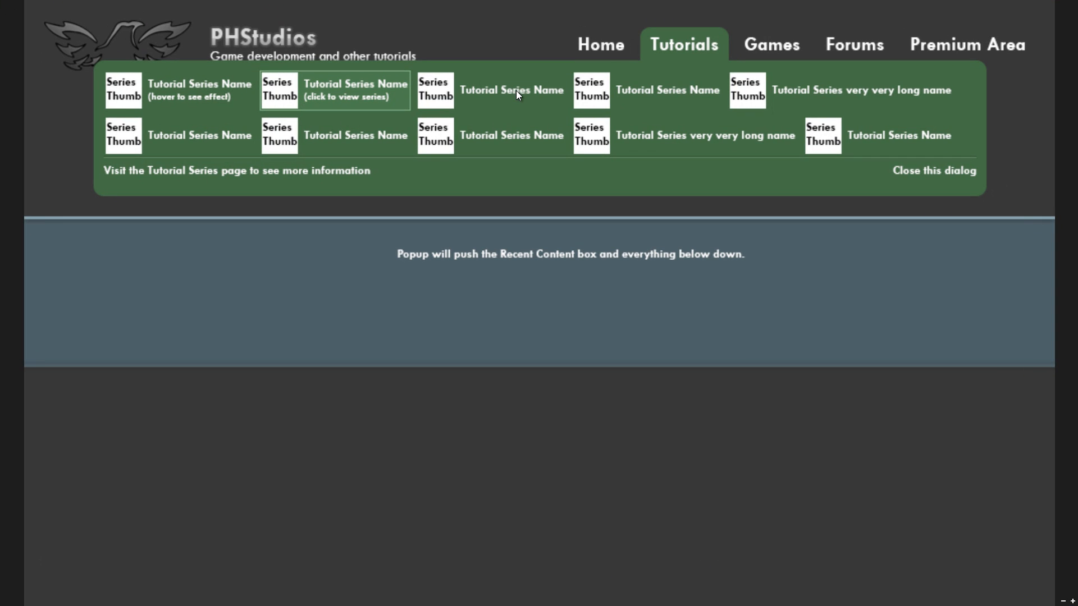
left_click(15, 4)
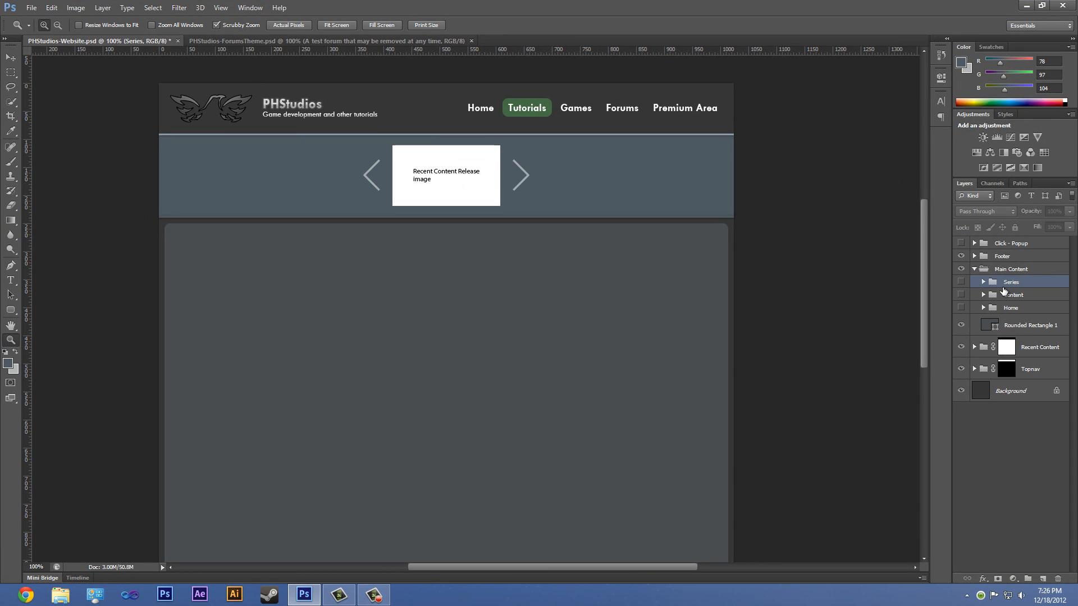
- Show the Series layer group and compare its layout with the Content group, leaving only Series displayed
left_click(960, 282)
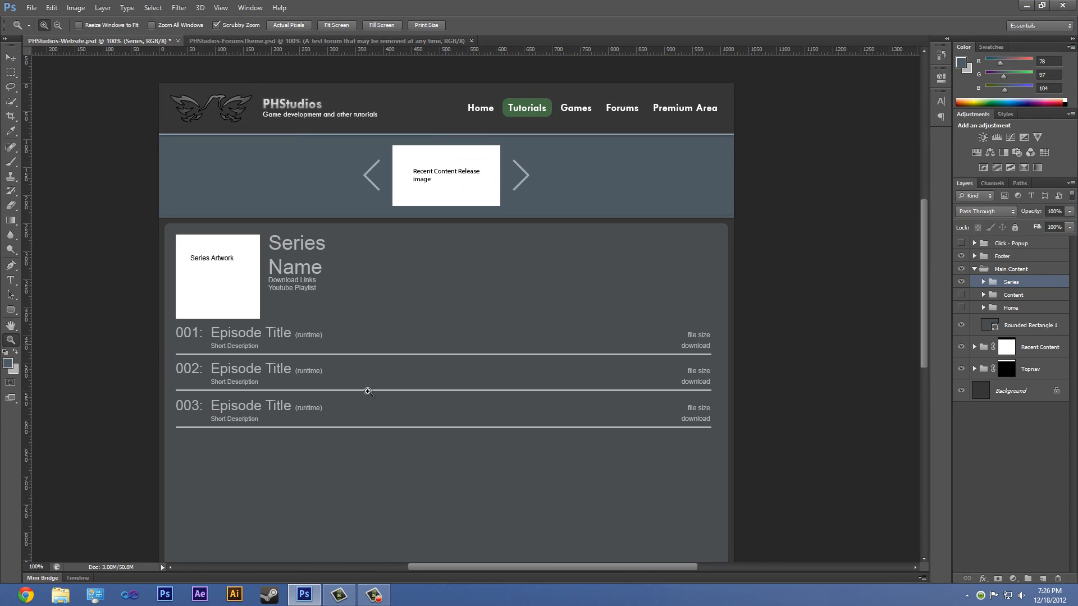
scroll(275, 441, "down", 3)
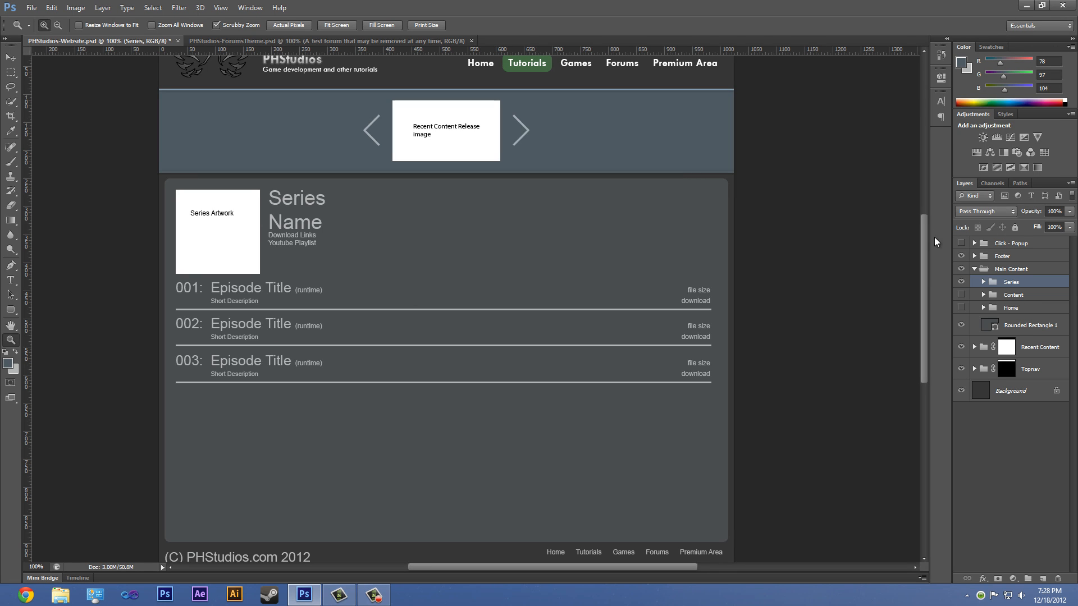
left_click(960, 282)
left_click(960, 294)
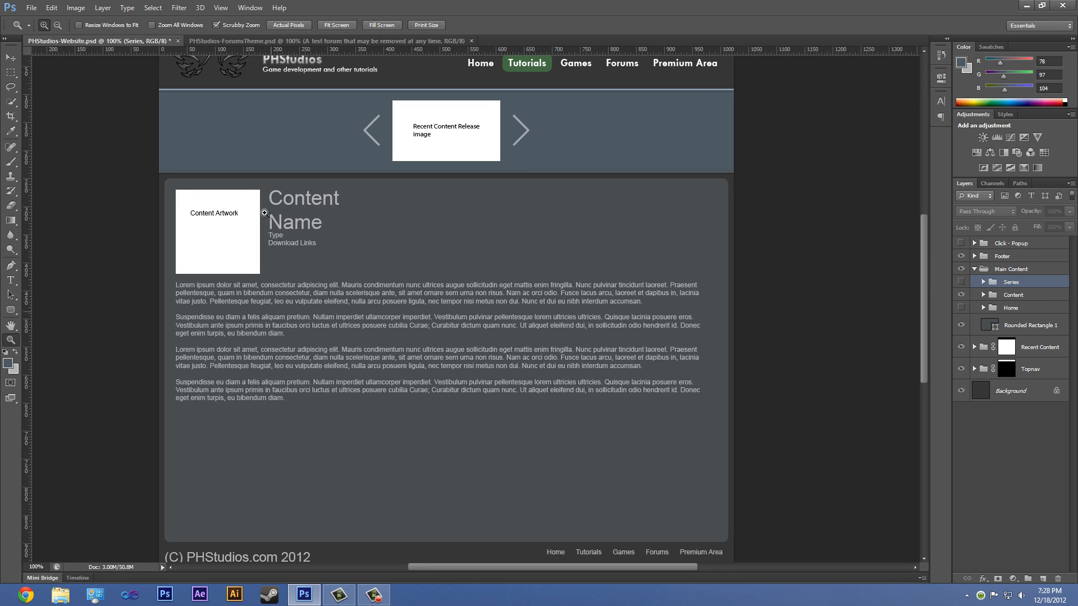
left_click(961, 295)
left_click(961, 282)
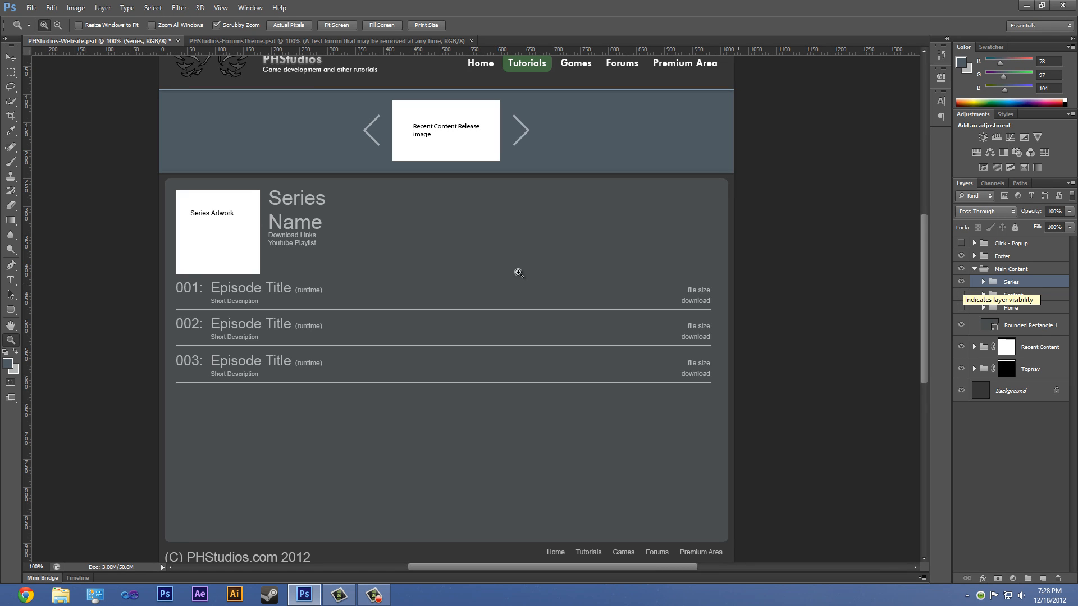
scroll(271, 504, "down", 3)
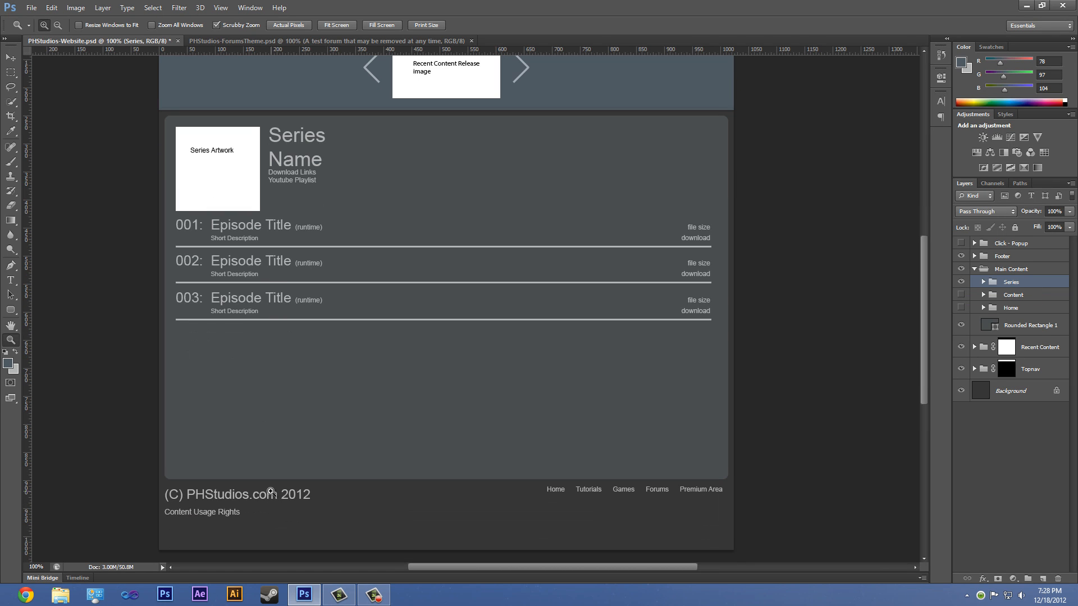
- Examine the series page layout from the header navigation and recent content banner through the episode list to the footer
scroll(271, 492, "up", 5)
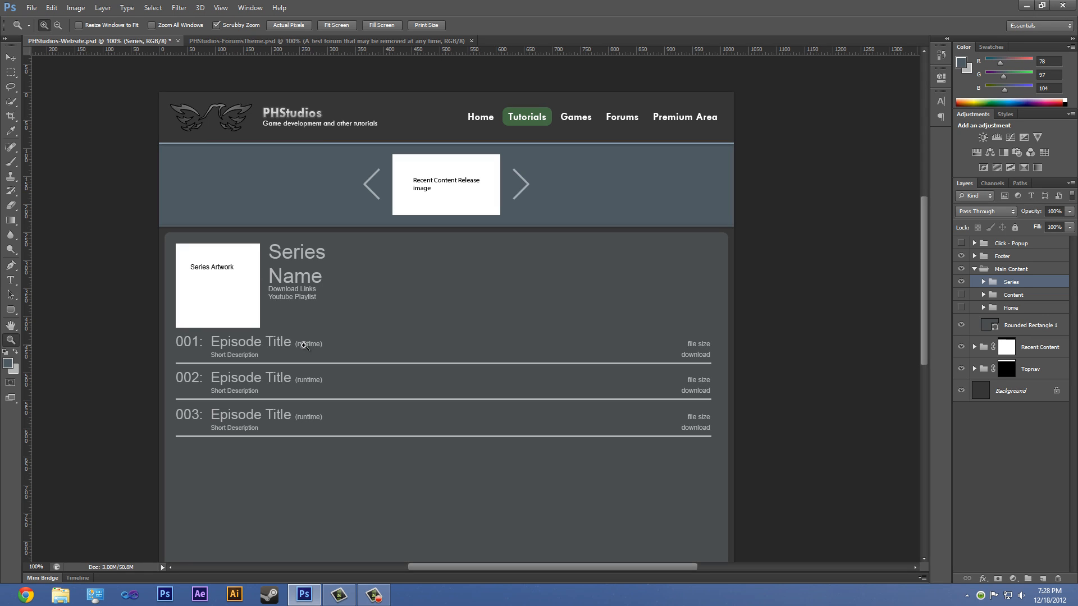
scroll(408, 294, "down", 2)
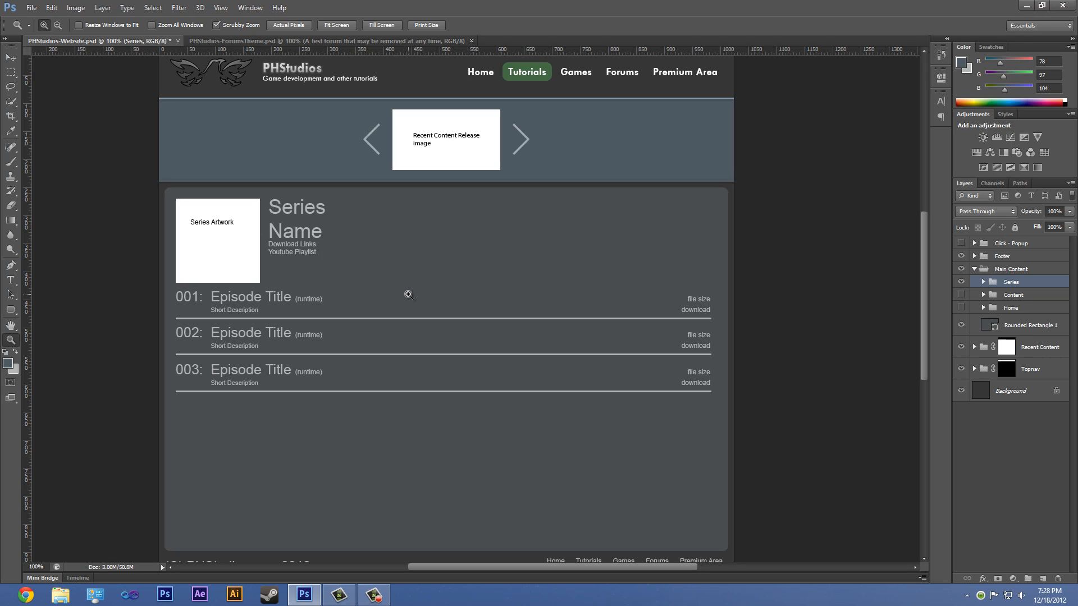
scroll(407, 294, "up", 2)
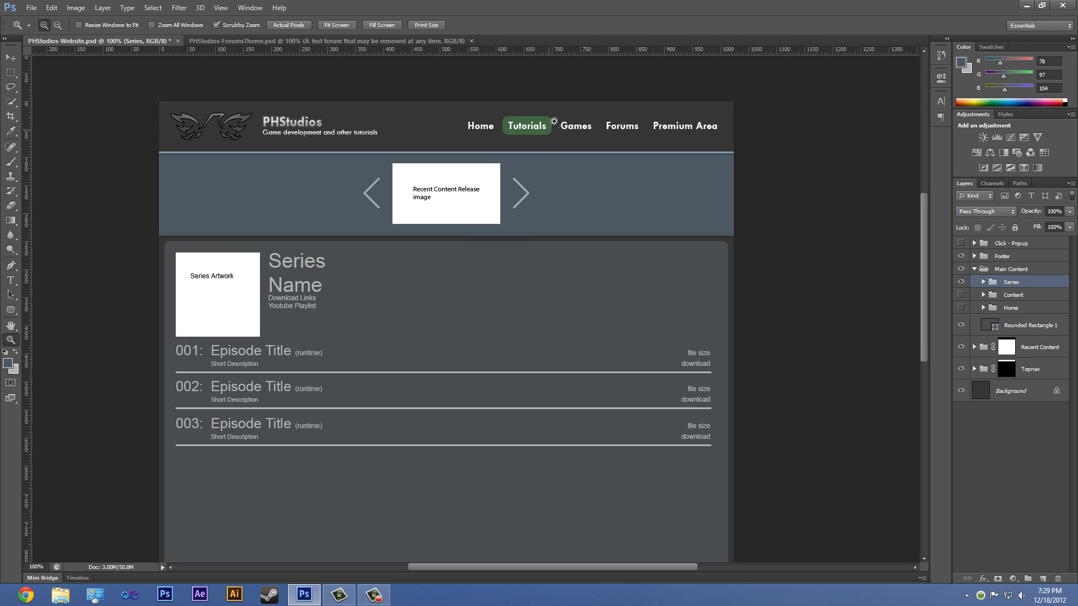
scroll(547, 137, "down", 1)
scroll(546, 137, "down", 5)
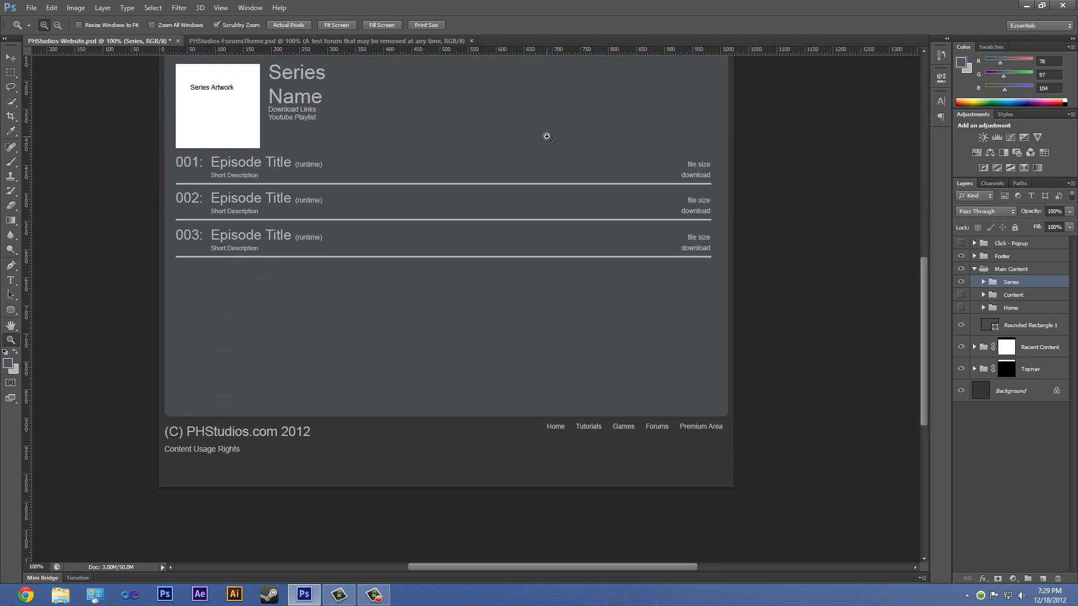
scroll(547, 137, "up", 2)
scroll(546, 137, "up", 3)
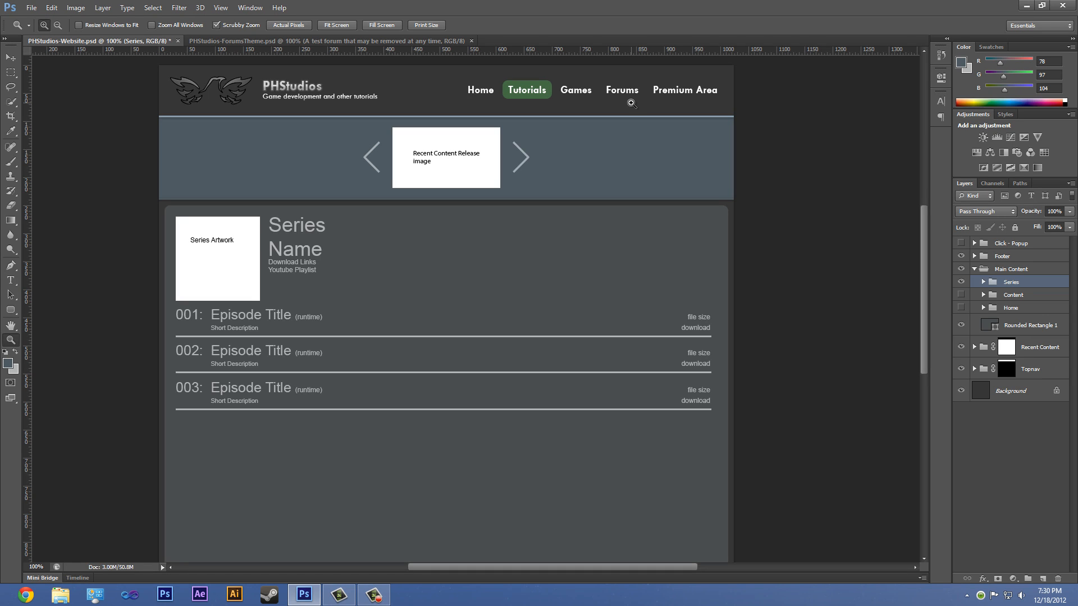
- View the forum mockup in PHStudios-ForumsTheme.psd and return to PHStudios-Website.psd to review the series page's navigation and footer links
left_click(208, 42)
left_click_drag(356, 317, 302, 274)
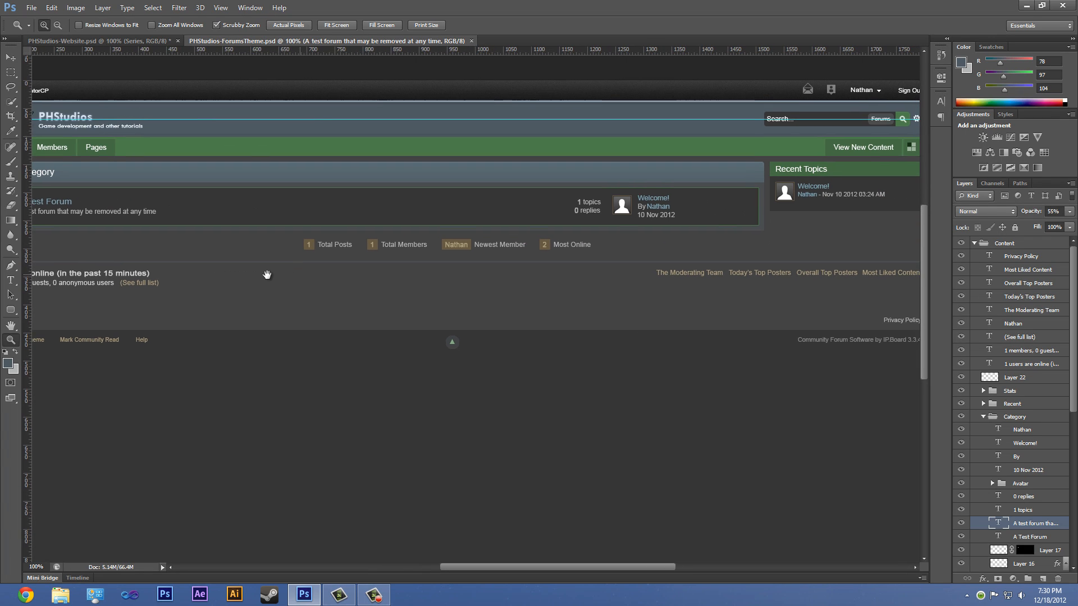
left_click(98, 39)
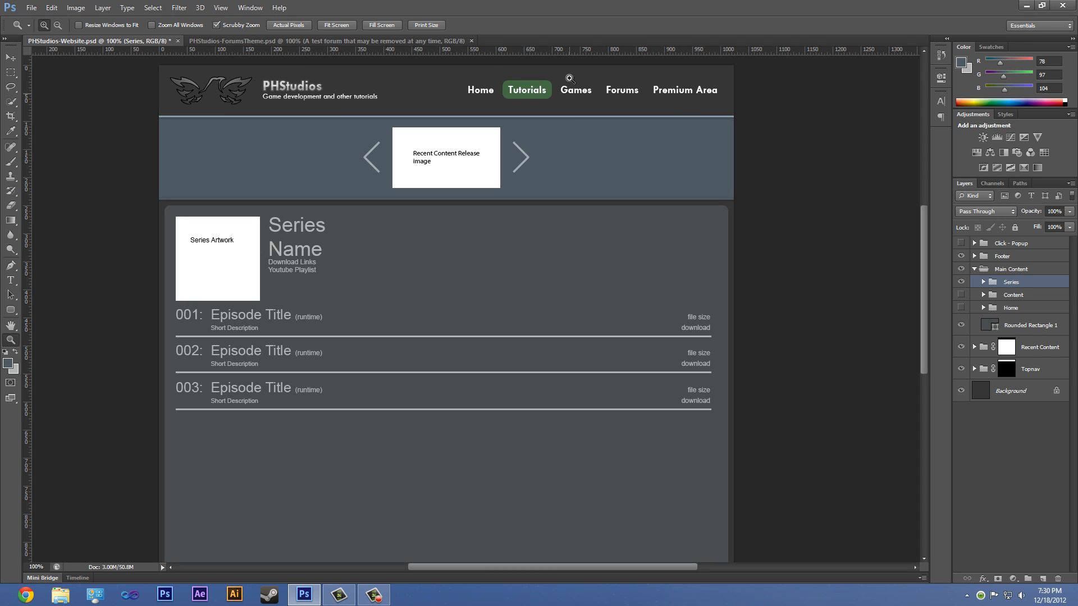
scroll(558, 163, "down", 5)
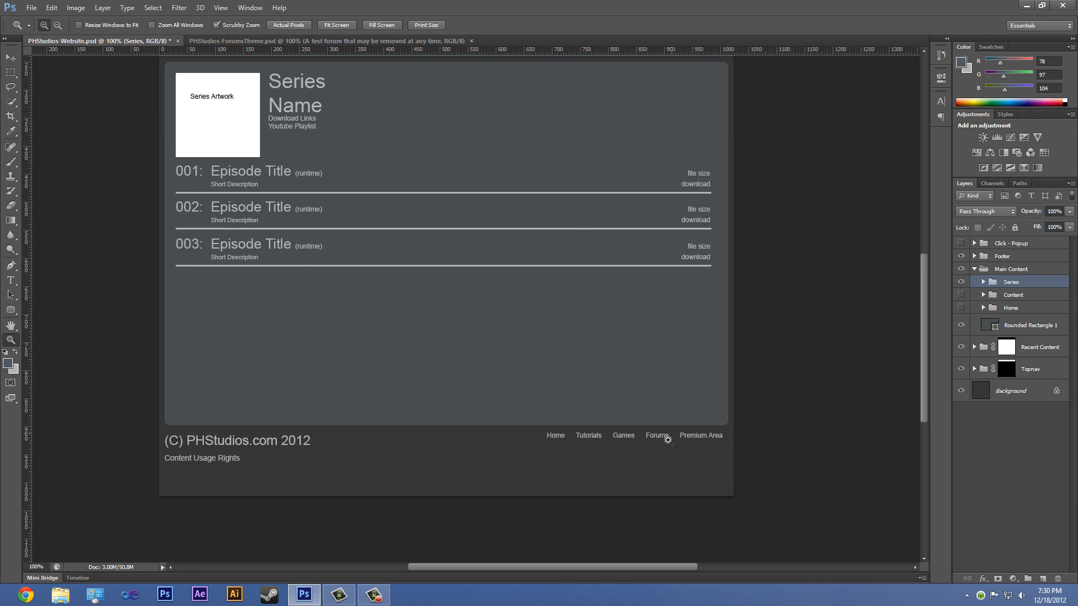
scroll(668, 441, "up", 6)
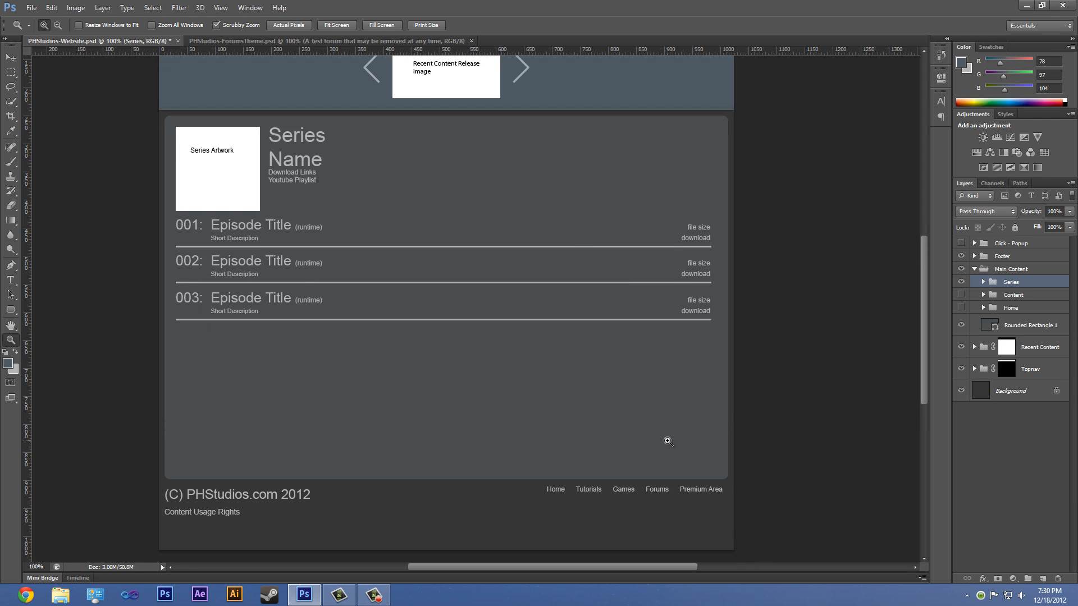